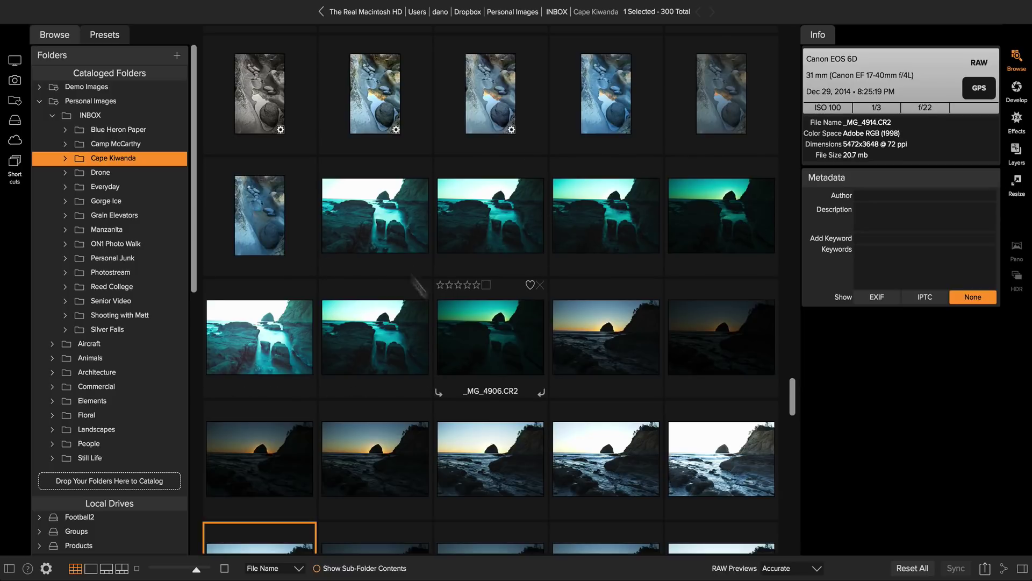
- Select the seven bracket shots _MG_4900 through _MG_4906 and bring up their actions
left_click(403, 250)
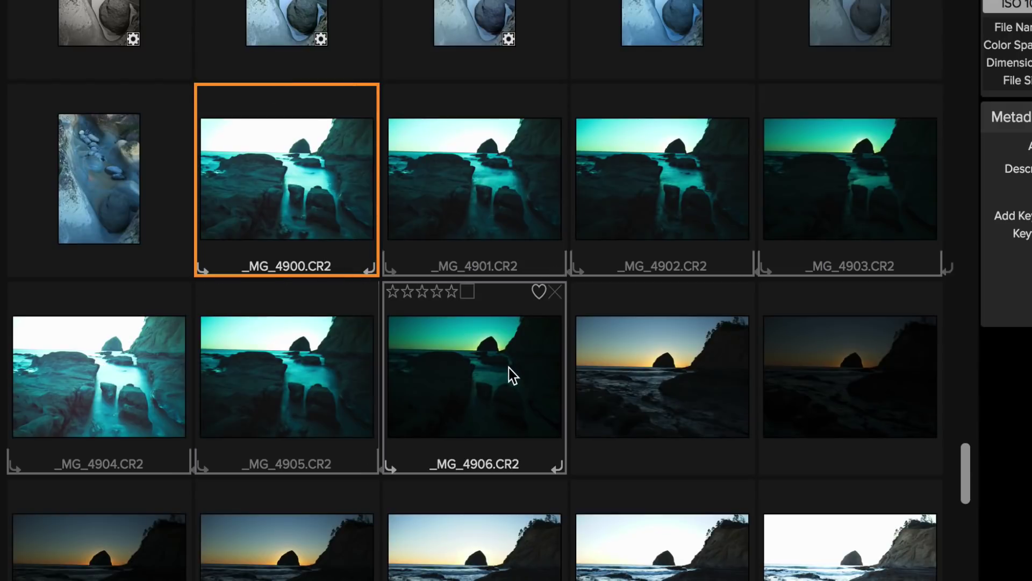
left_click(508, 368, "shift")
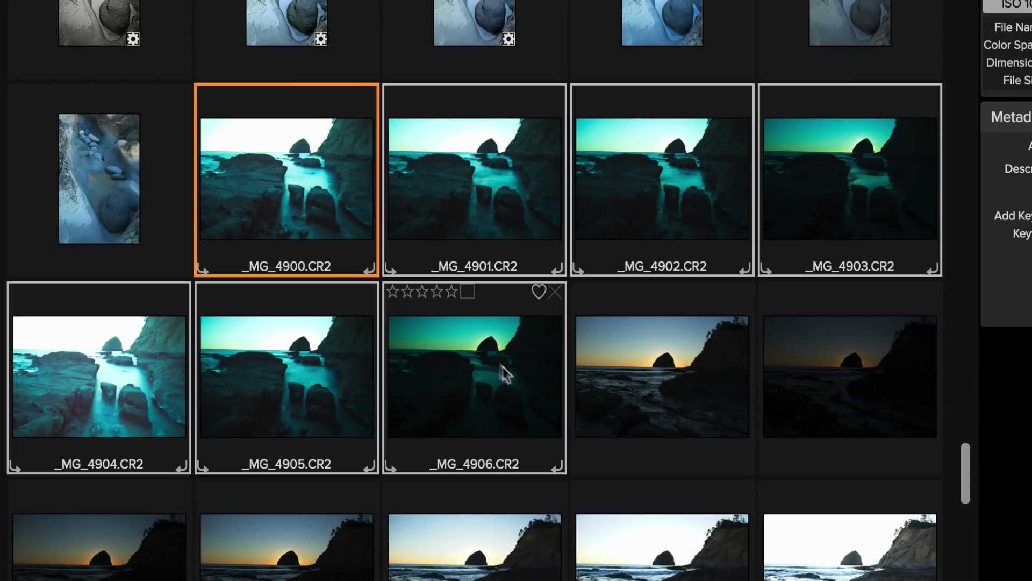
right_click(323, 238)
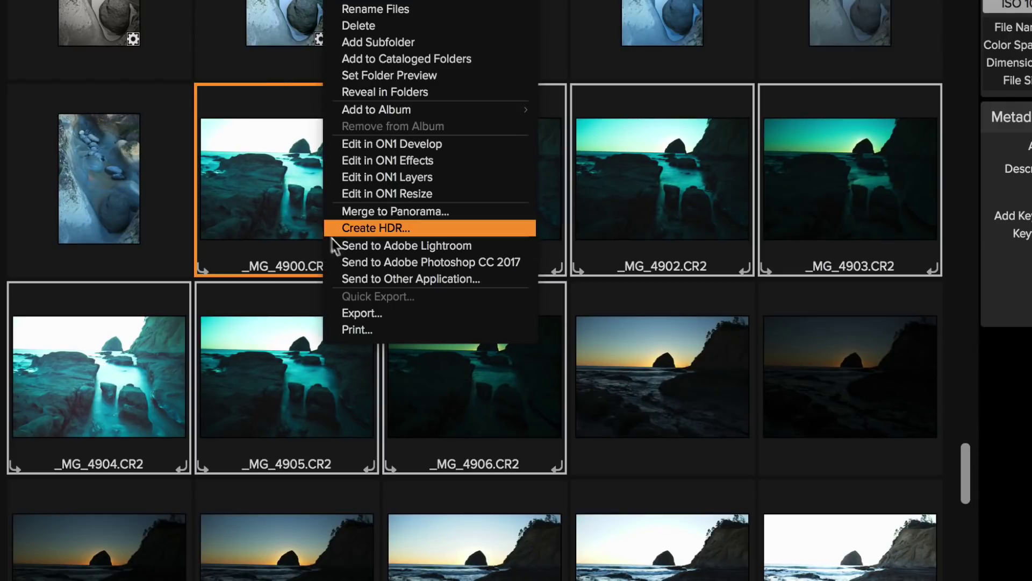
- Add a subfolder named _MG_4900 with Move Selected Items on, taking the seven photos
left_click(420, 44)
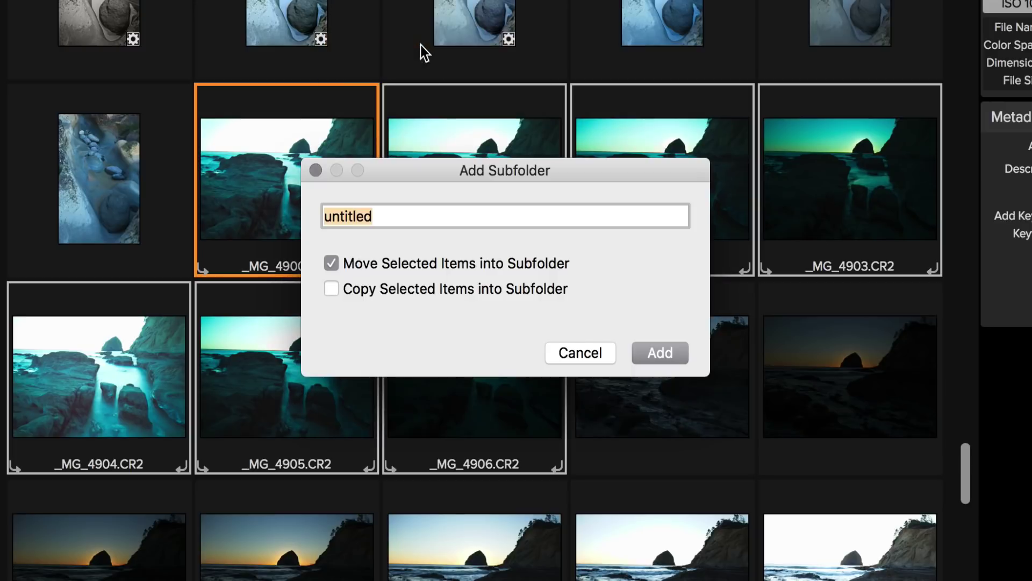
left_click_drag(446, 169, 551, 171)
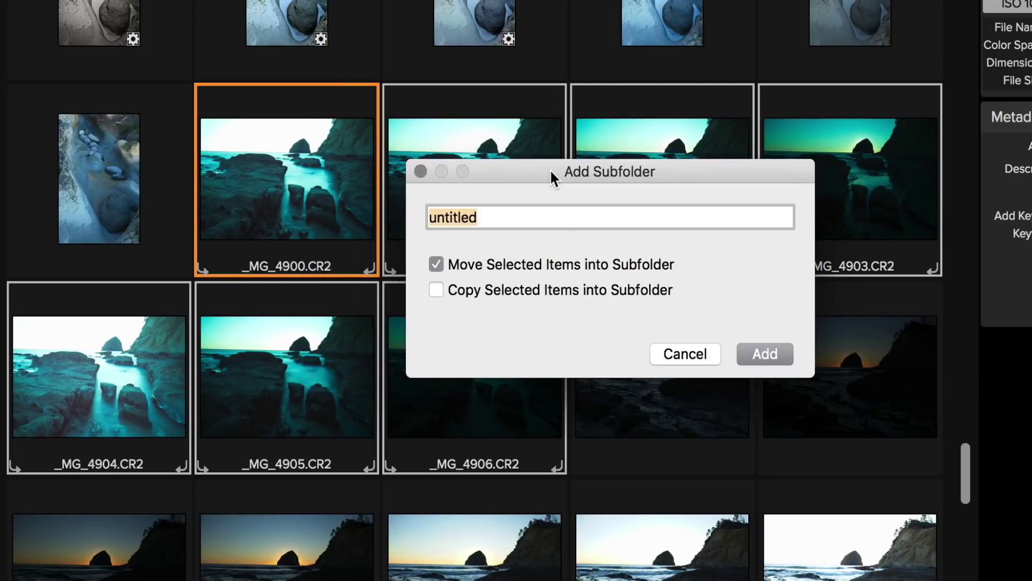
key("BackSpace")
type("_MG")
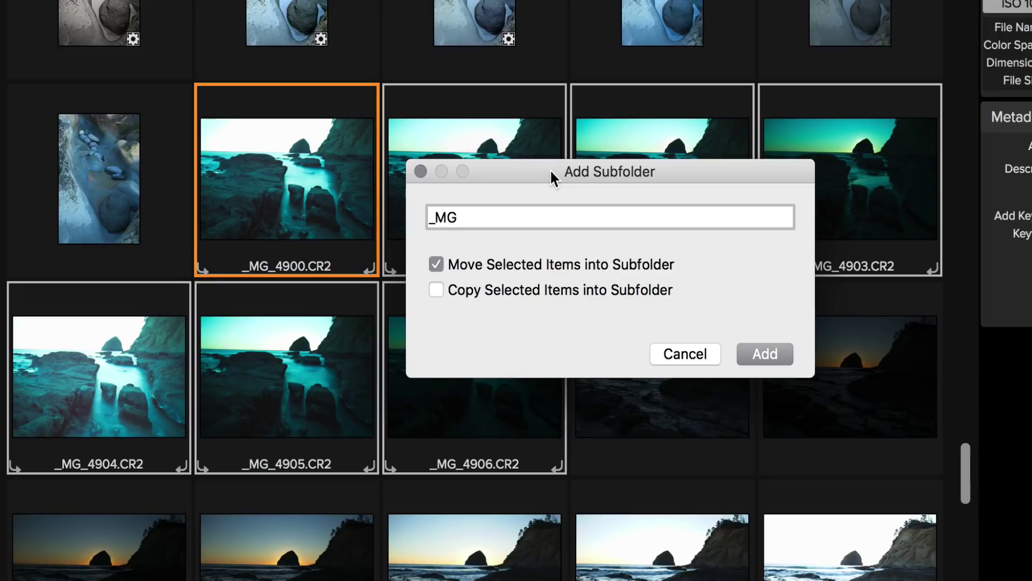
type("_499")
key("BackSpace")
type("00")
left_click(763, 353)
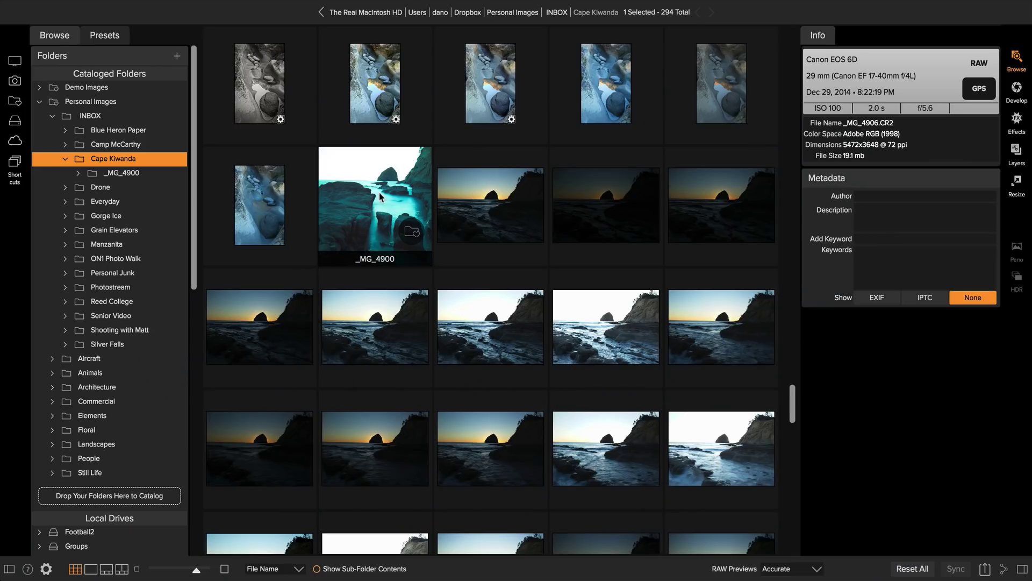
- Enter the new _MG_4900 folder to view its seven photos
left_click(381, 196)
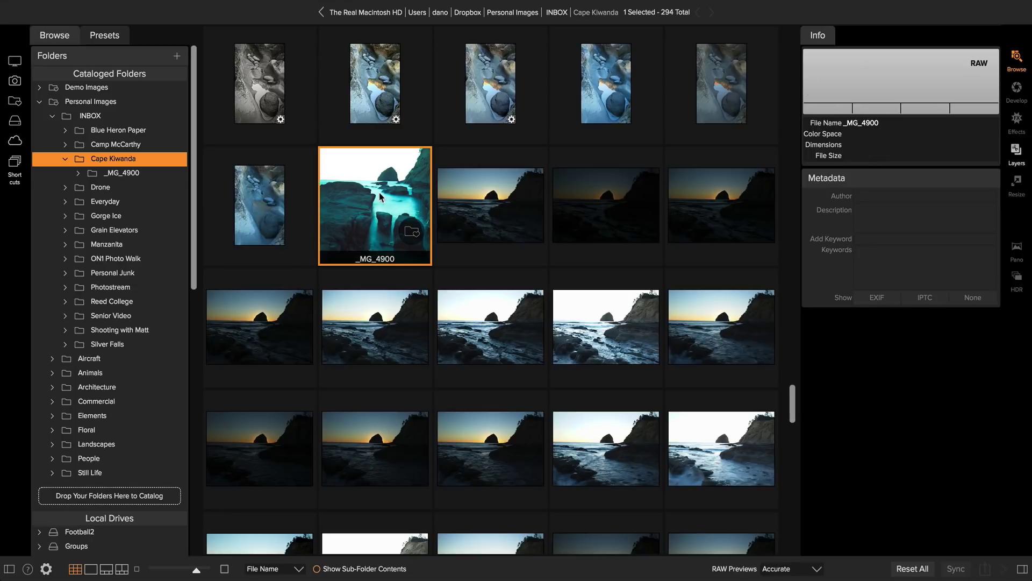
double_click(381, 196)
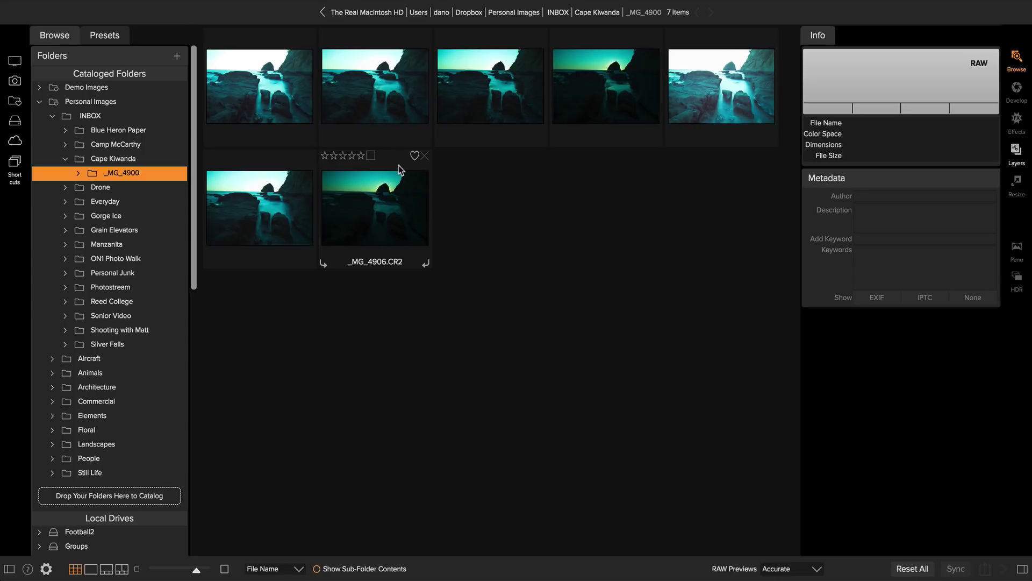
- Set _MG_4903 as the folder preview image for _MG_4900
left_click(607, 89)
right_click(607, 90)
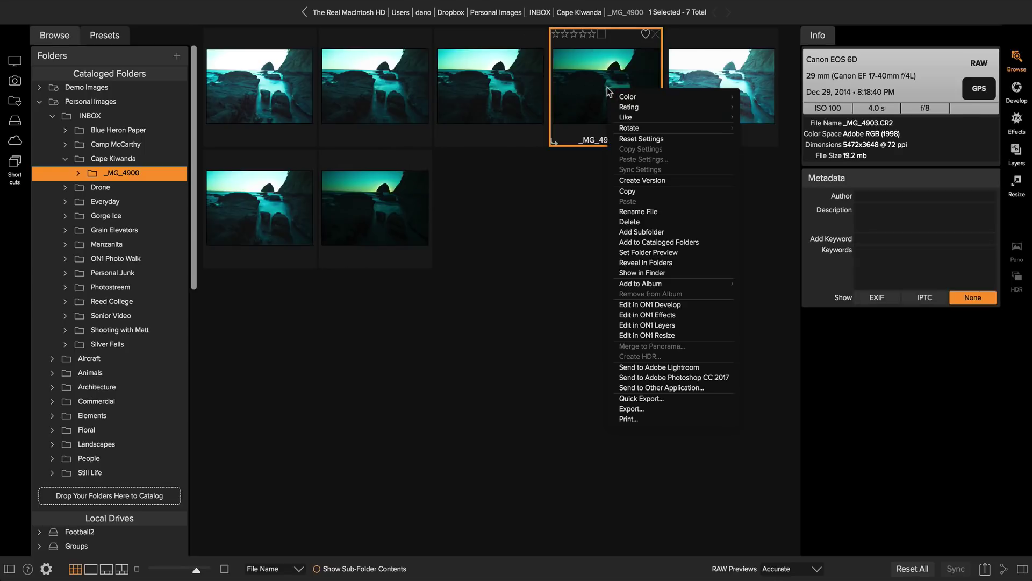
left_click(651, 252)
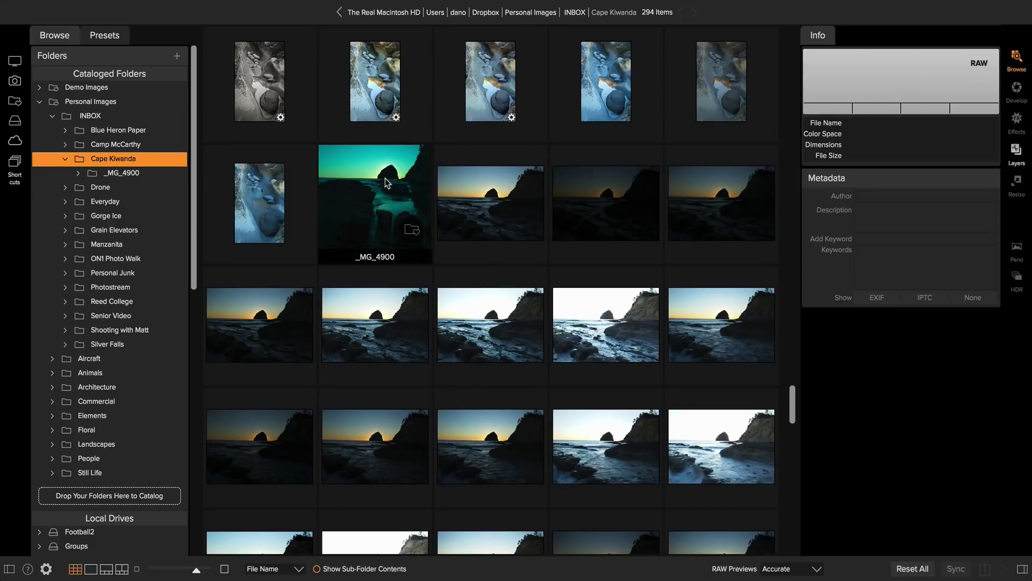